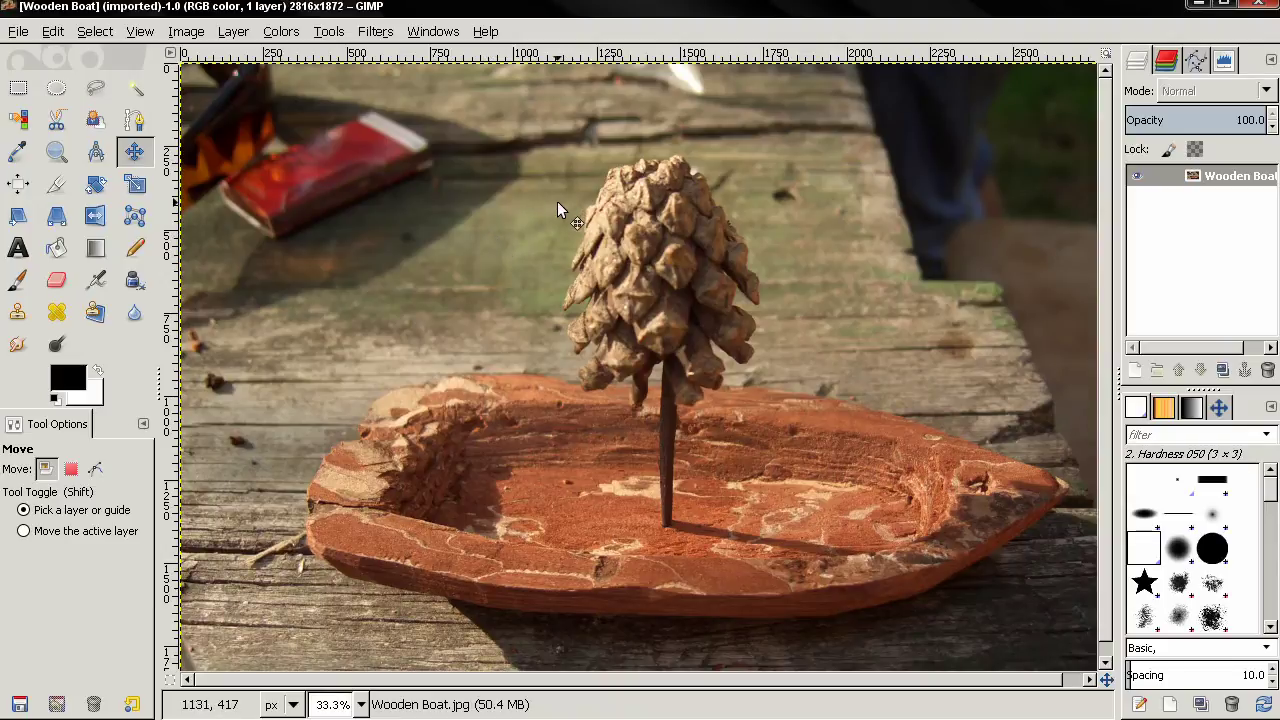
Open Preferences from the Edit menu and move the dialog up and to the left.
left_click(52, 31)
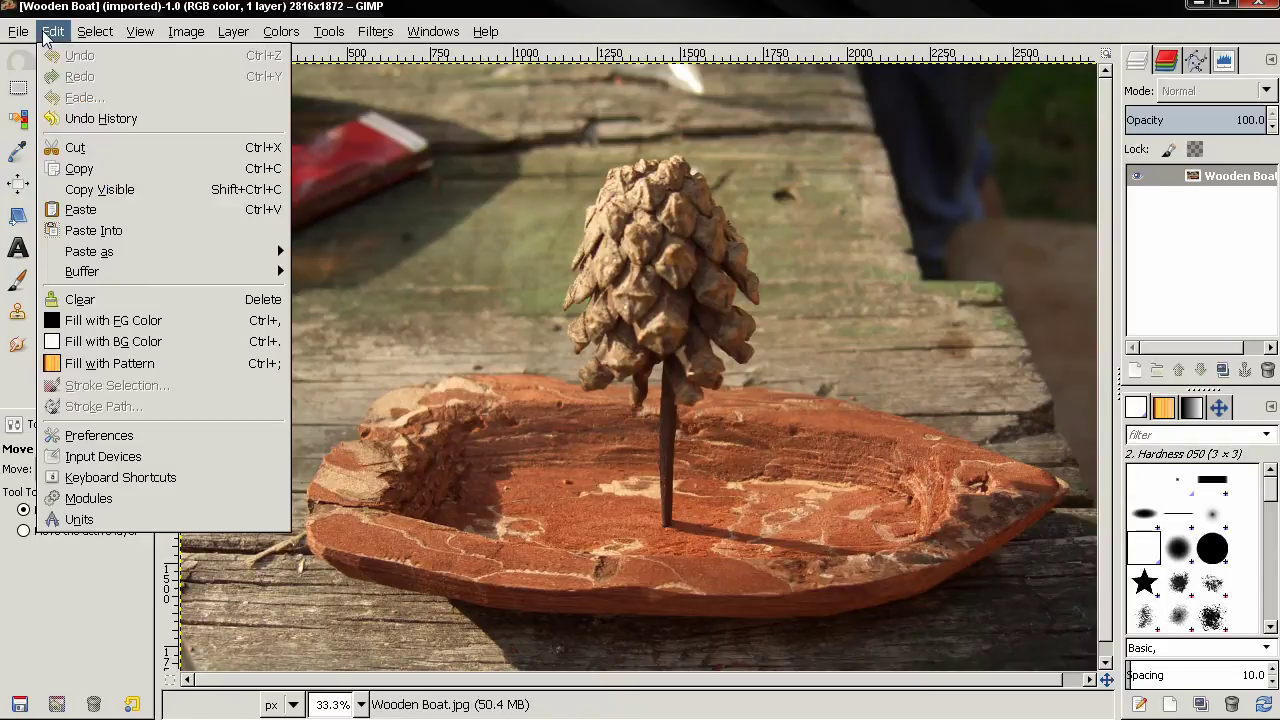
left_click(105, 443)
left_click_drag(425, 62, 355, 53)
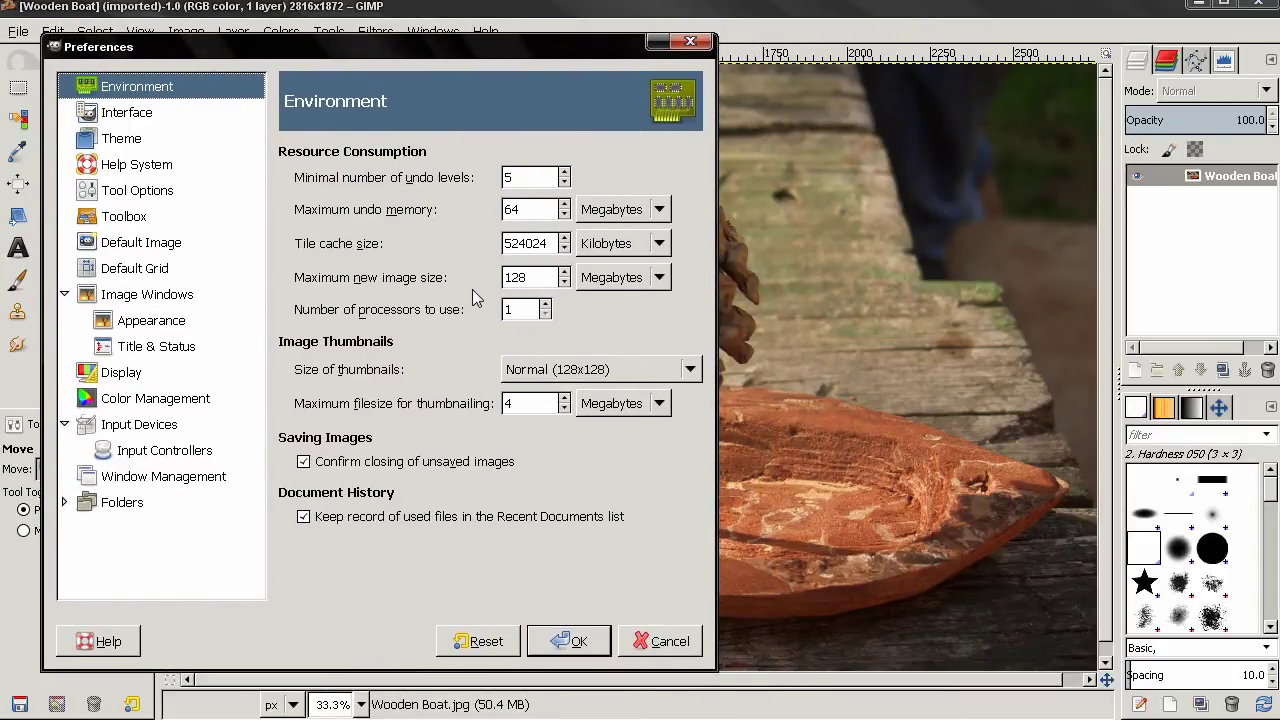
Browse the Help System, Toolbox, Default Image, Grid and Image Windows pages, returning to Environment.
left_click(186, 166)
left_click(178, 217)
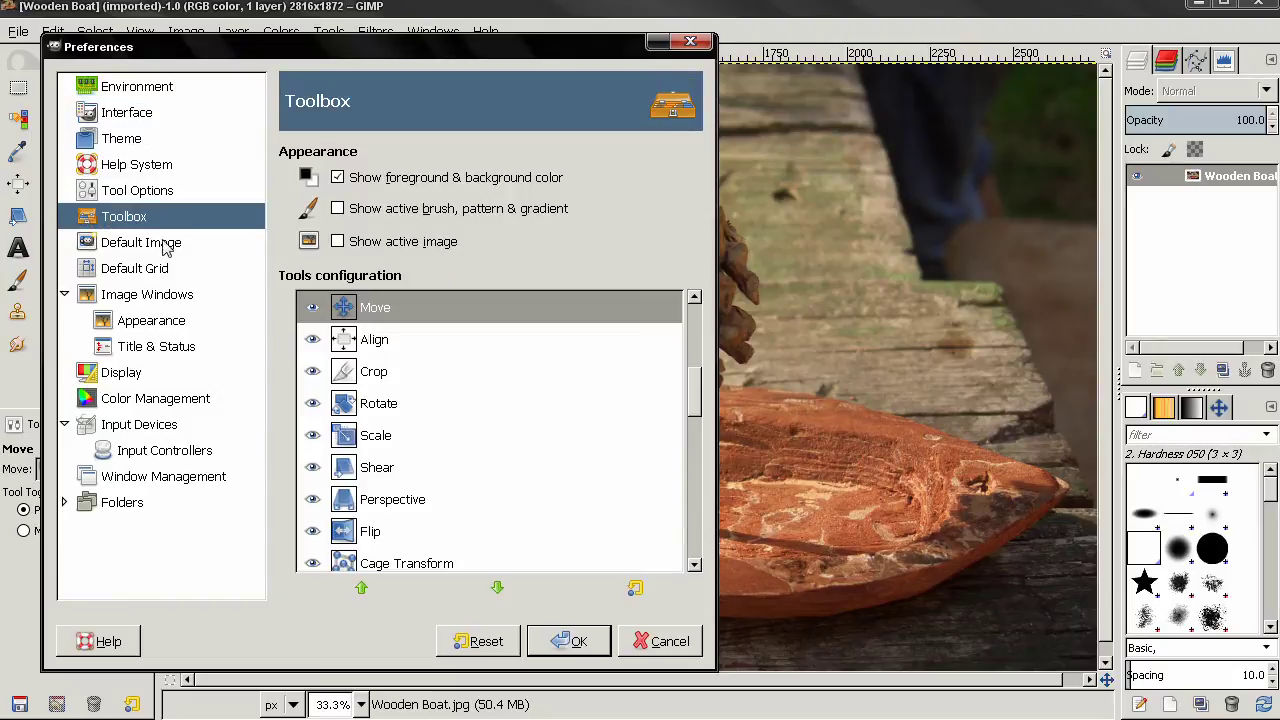
left_click(172, 92)
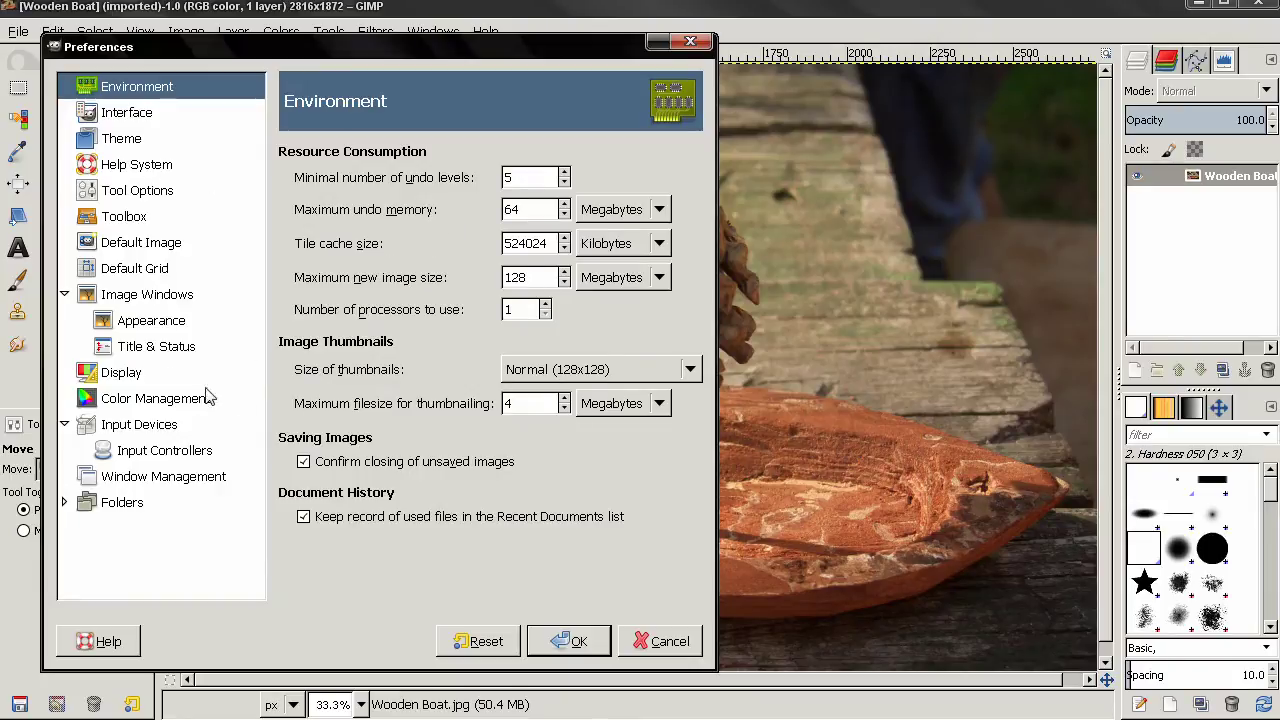
left_click(142, 354)
left_click(150, 322)
left_click(150, 296)
left_click(152, 270)
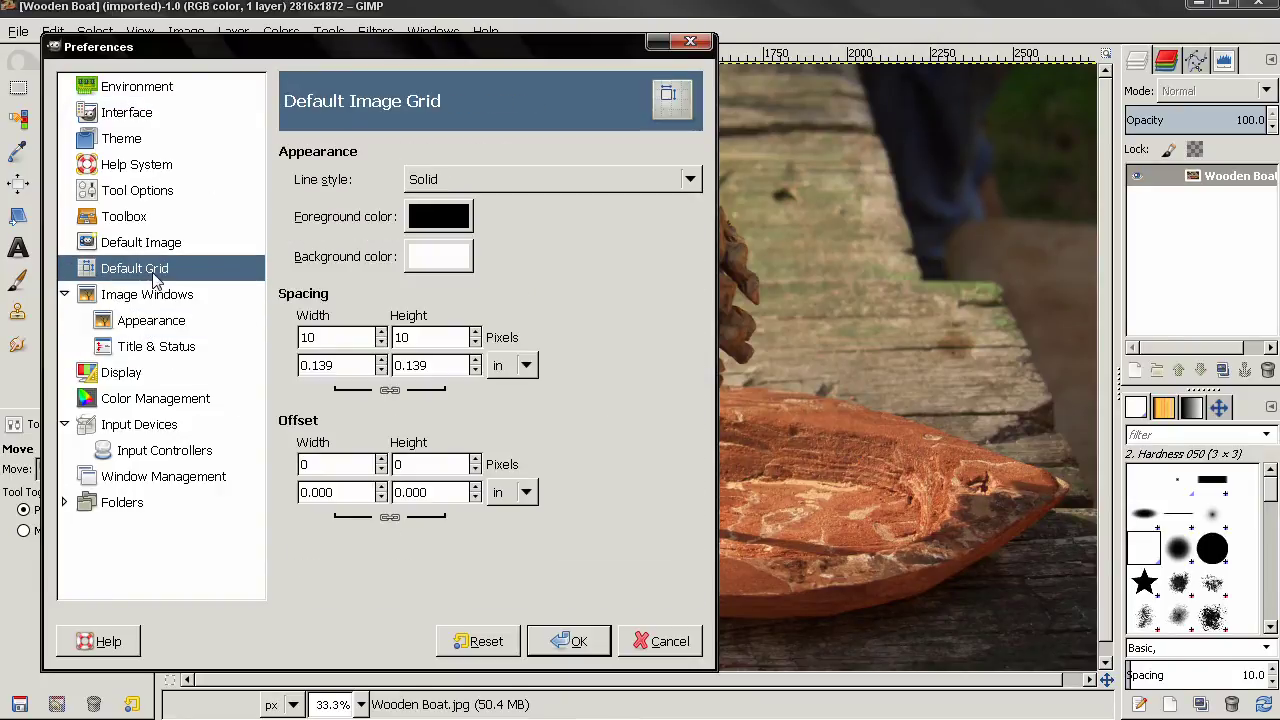
left_click(153, 248)
left_click(170, 94)
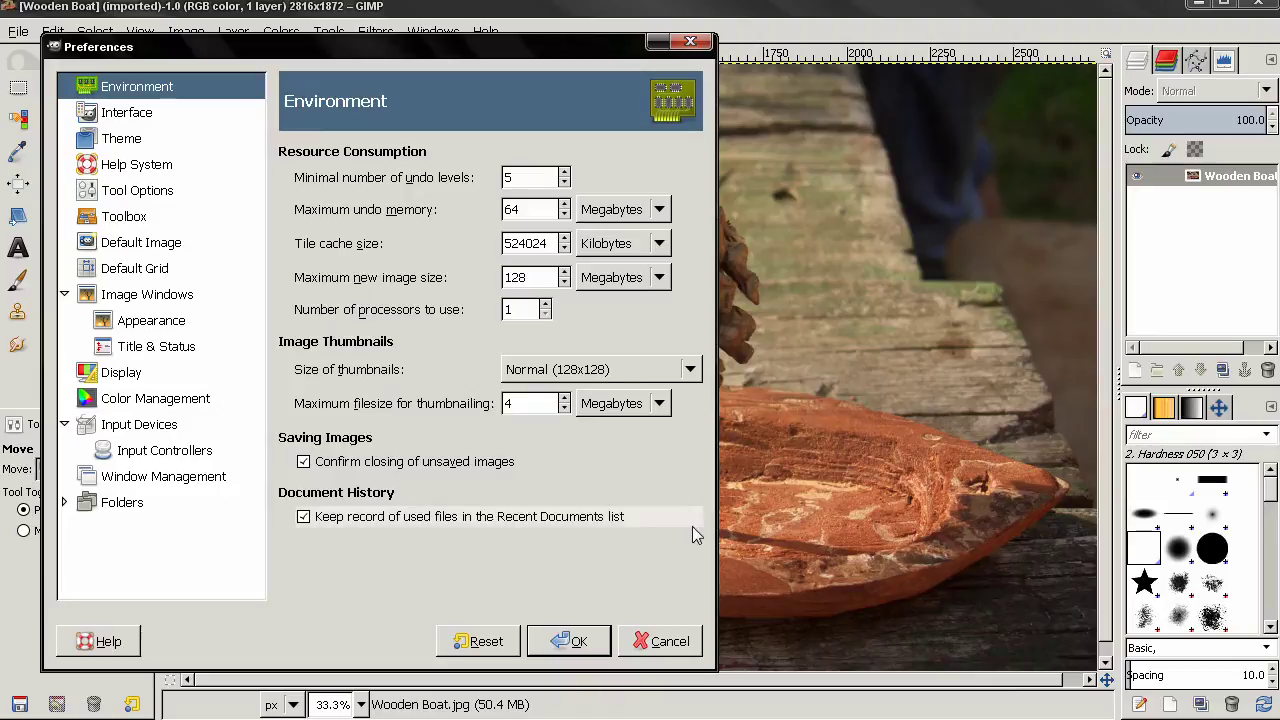
View Image Windows > Appearance, cancel Preferences, and show the View menu's display toggles.
left_click(64, 294)
left_click(64, 294)
left_click(116, 322)
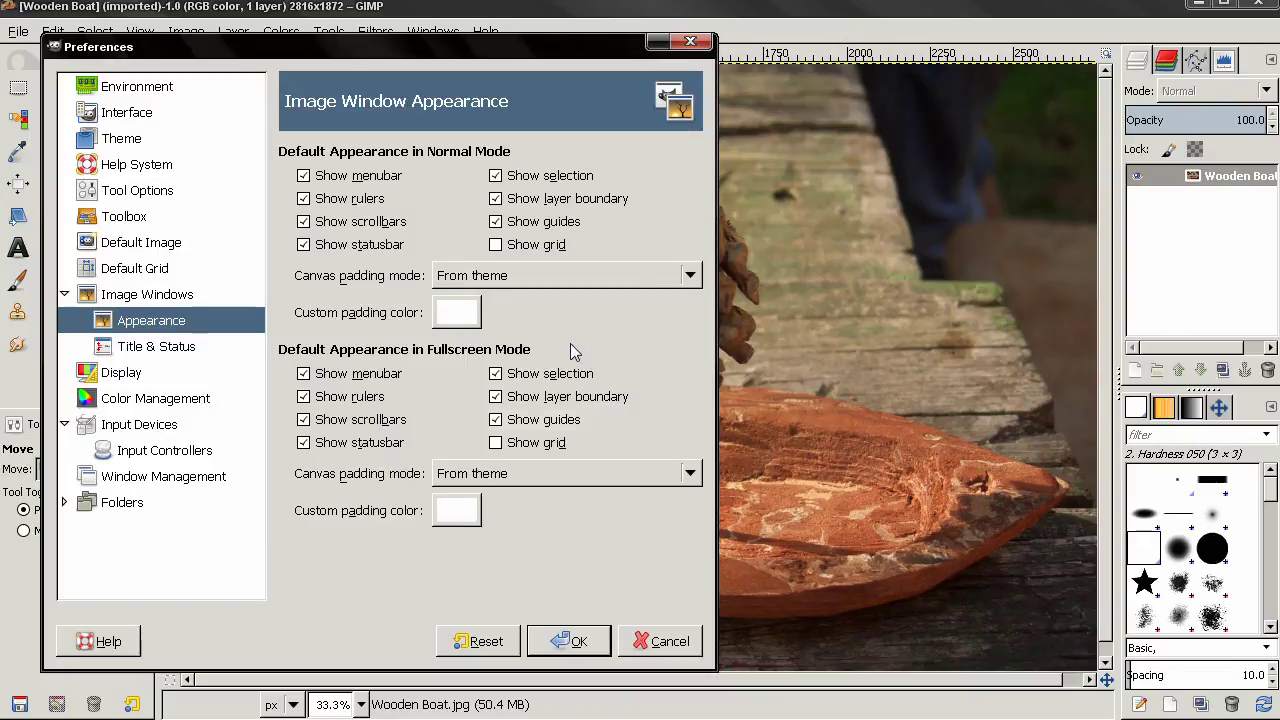
left_click(660, 641)
left_click(145, 32)
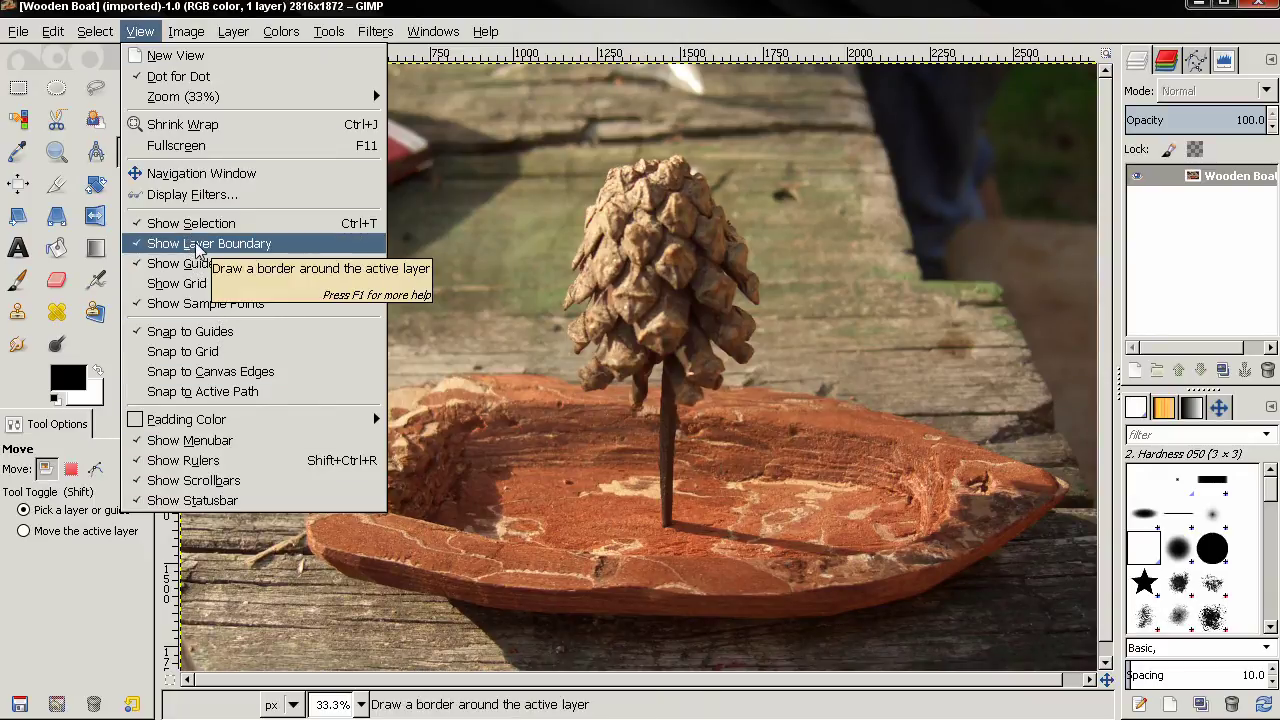
Dismiss the View menu and reopen Preferences at Image Windows > Appearance.
left_click(477, 255)
left_click(140, 31)
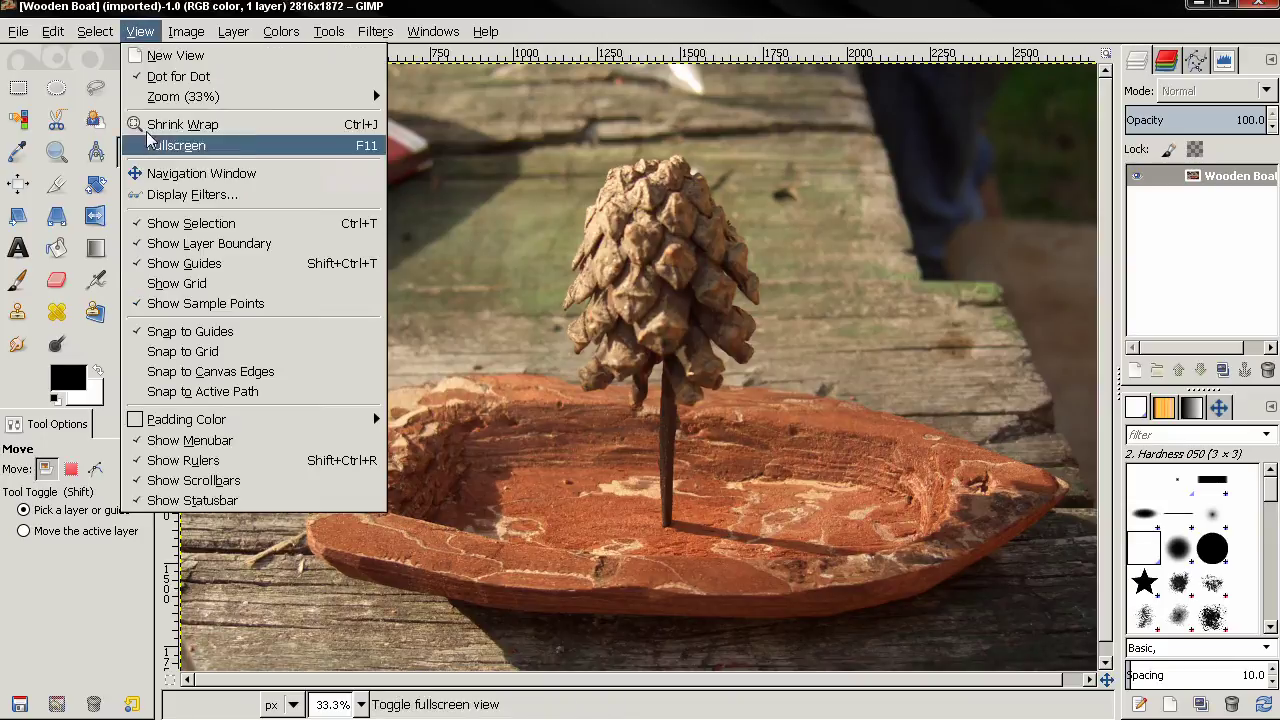
left_click(474, 236)
left_click(53, 31)
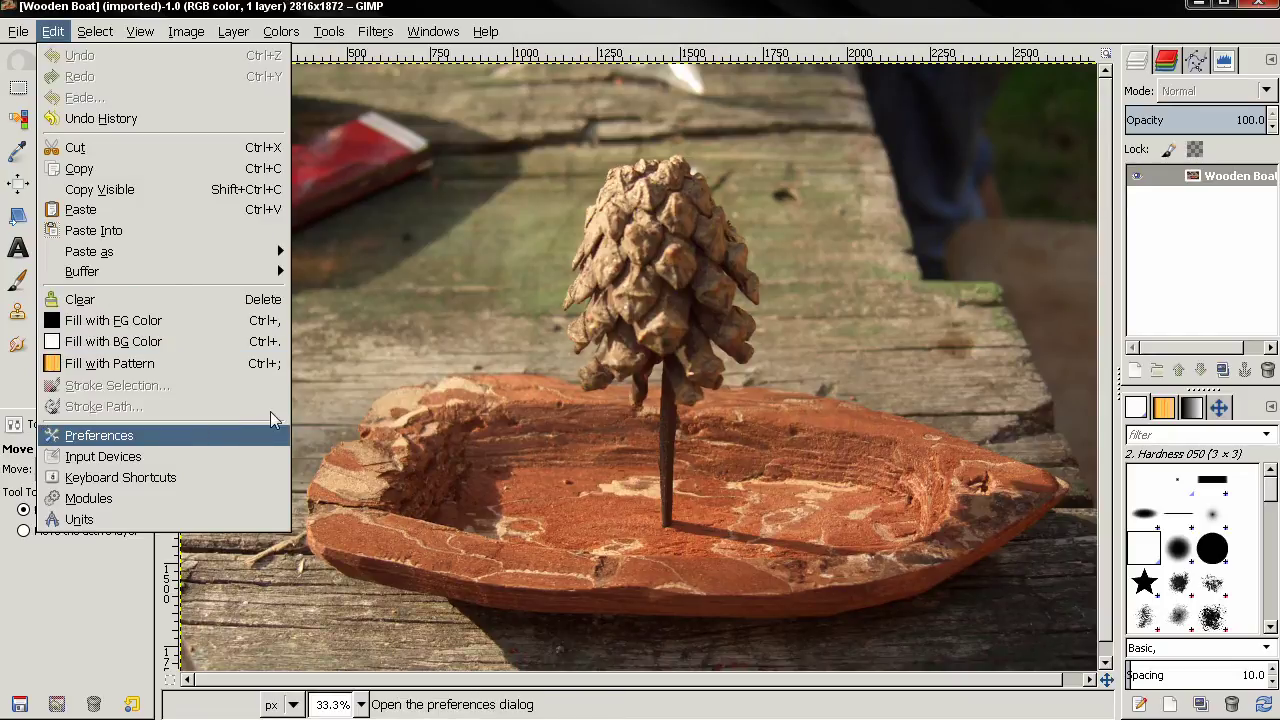
left_click(236, 434)
left_click(140, 321)
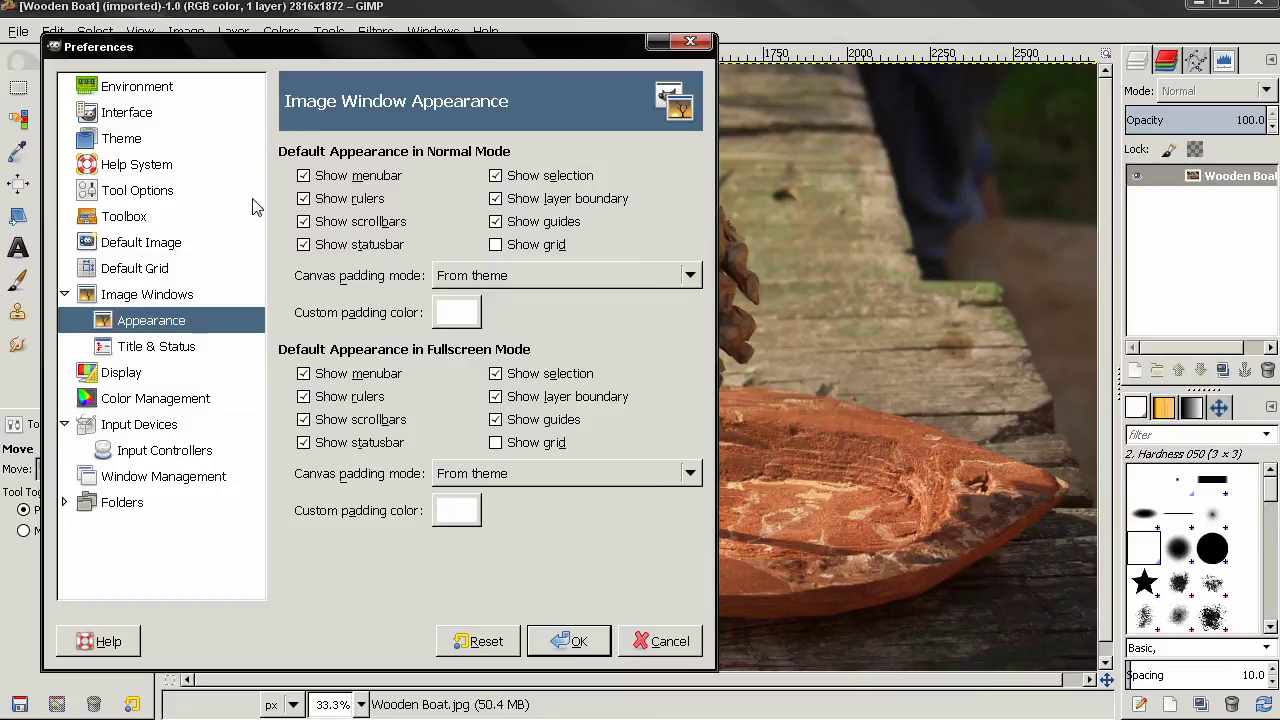
Turn Normal Mode Show scrollbars off and back on, then return to the Environment page.
left_click(304, 223)
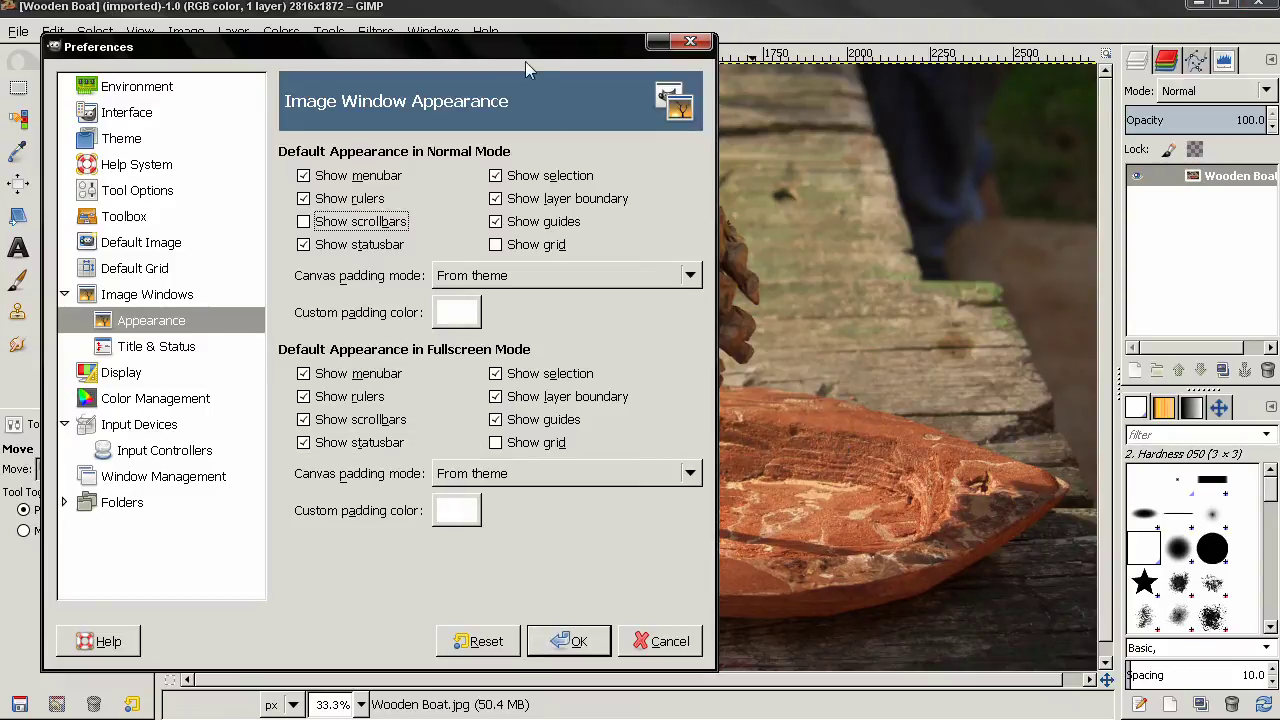
left_click_drag(526, 55, 510, 33)
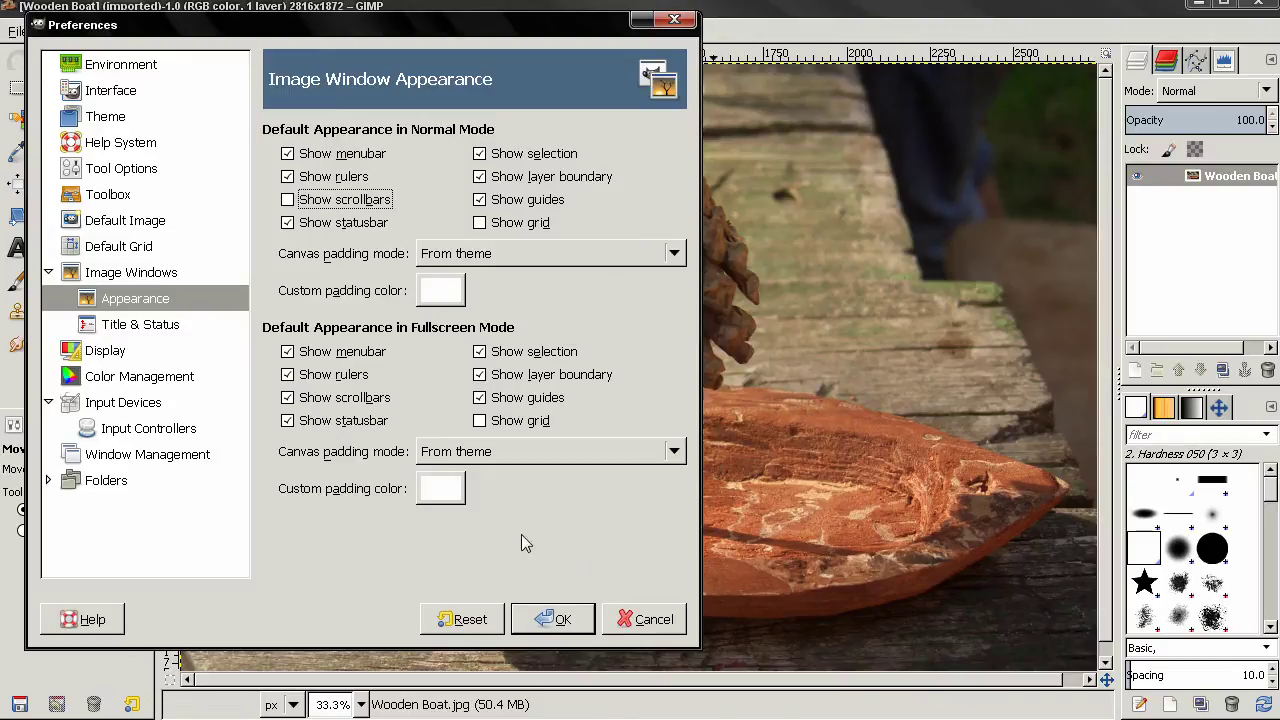
left_click(288, 200)
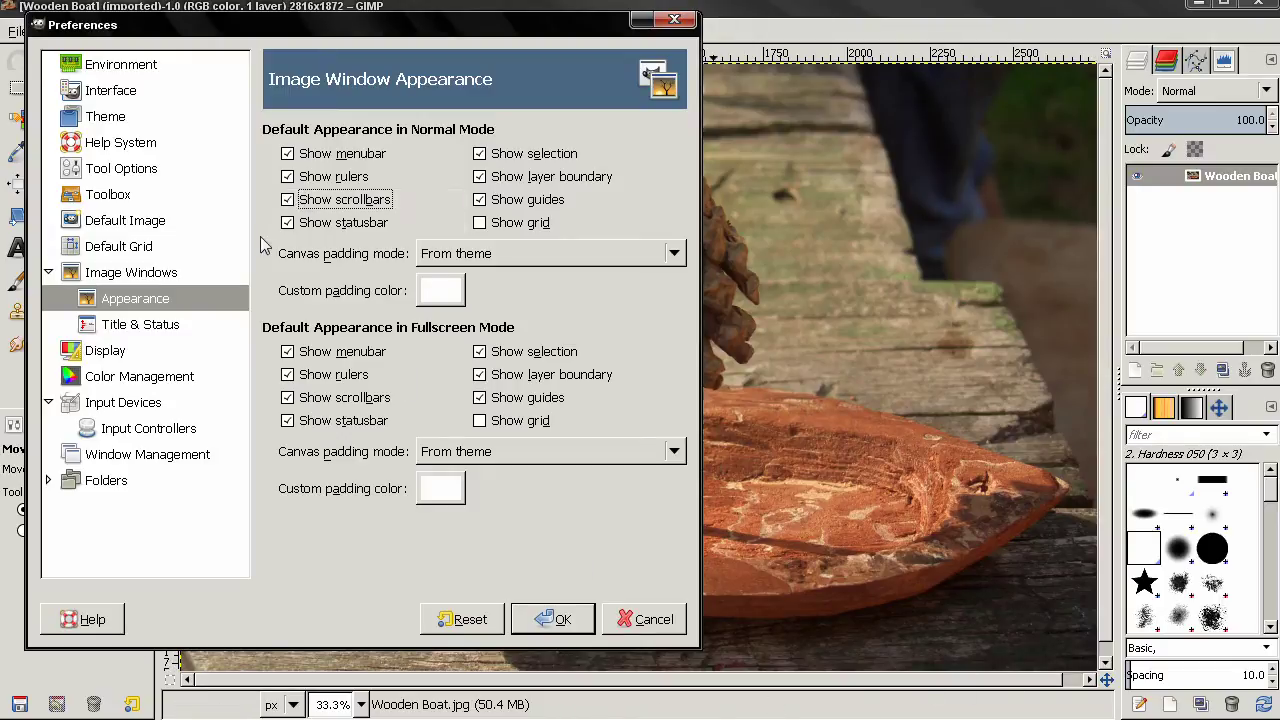
left_click(138, 62)
left_click_drag(302, 32, 316, 52)
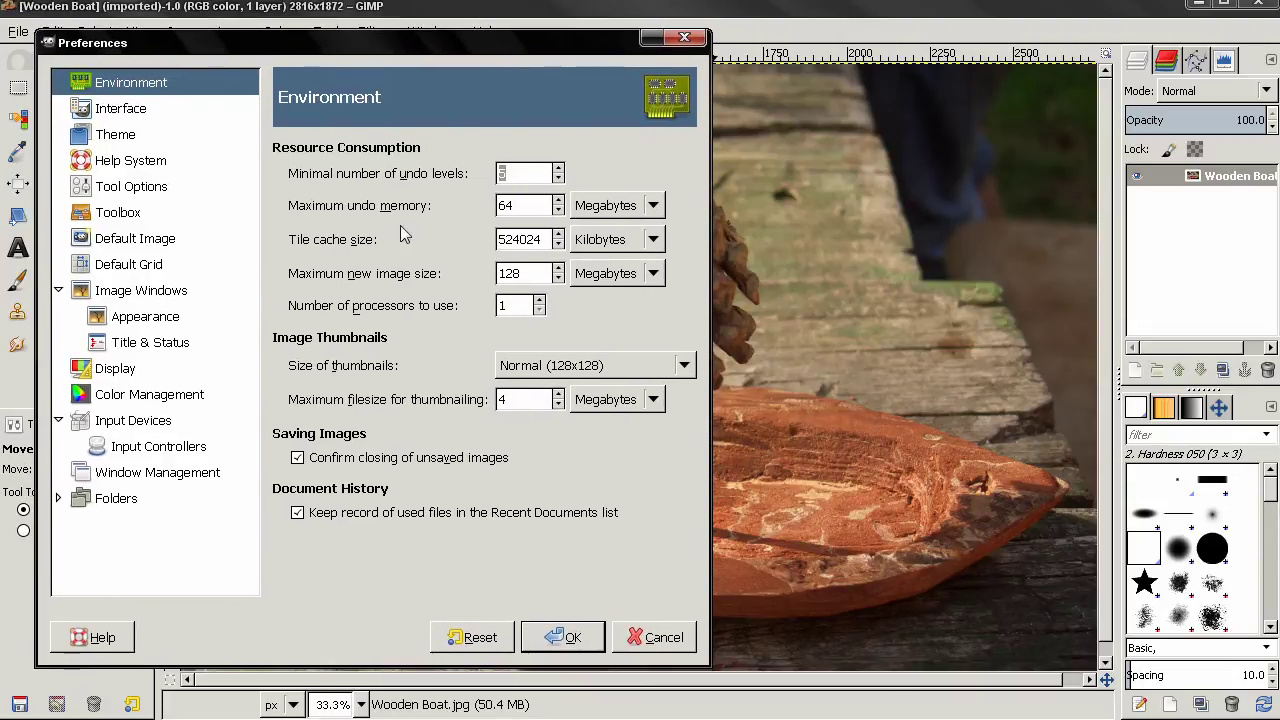
left_click(513, 174)
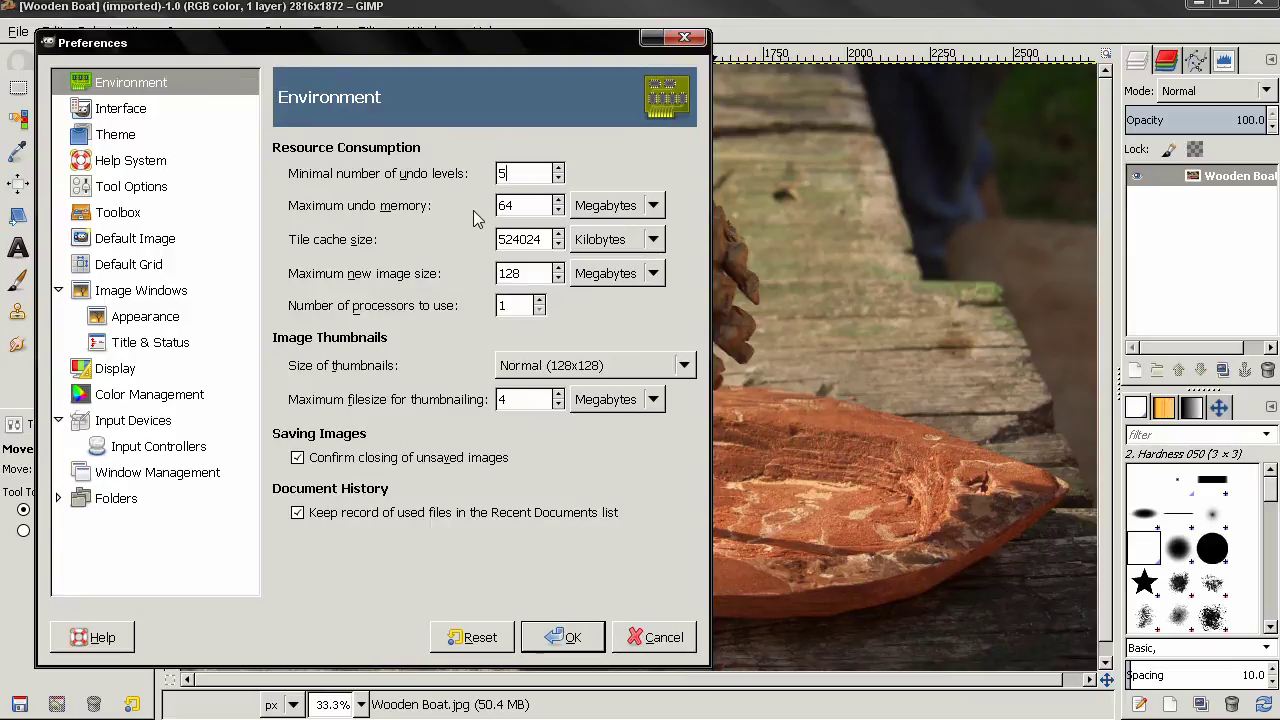
left_click_drag(523, 206, 478, 205)
left_click_drag(520, 241, 490, 250)
key("ctrl+a")
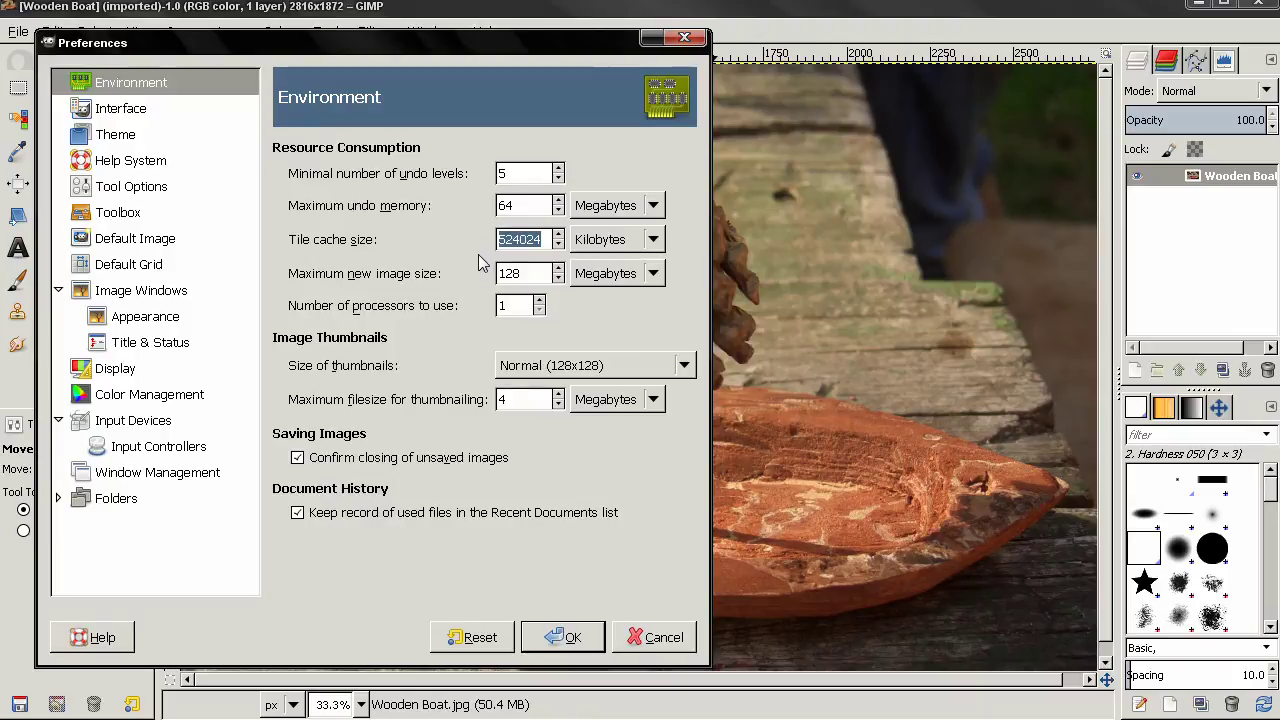
double_click(524, 276)
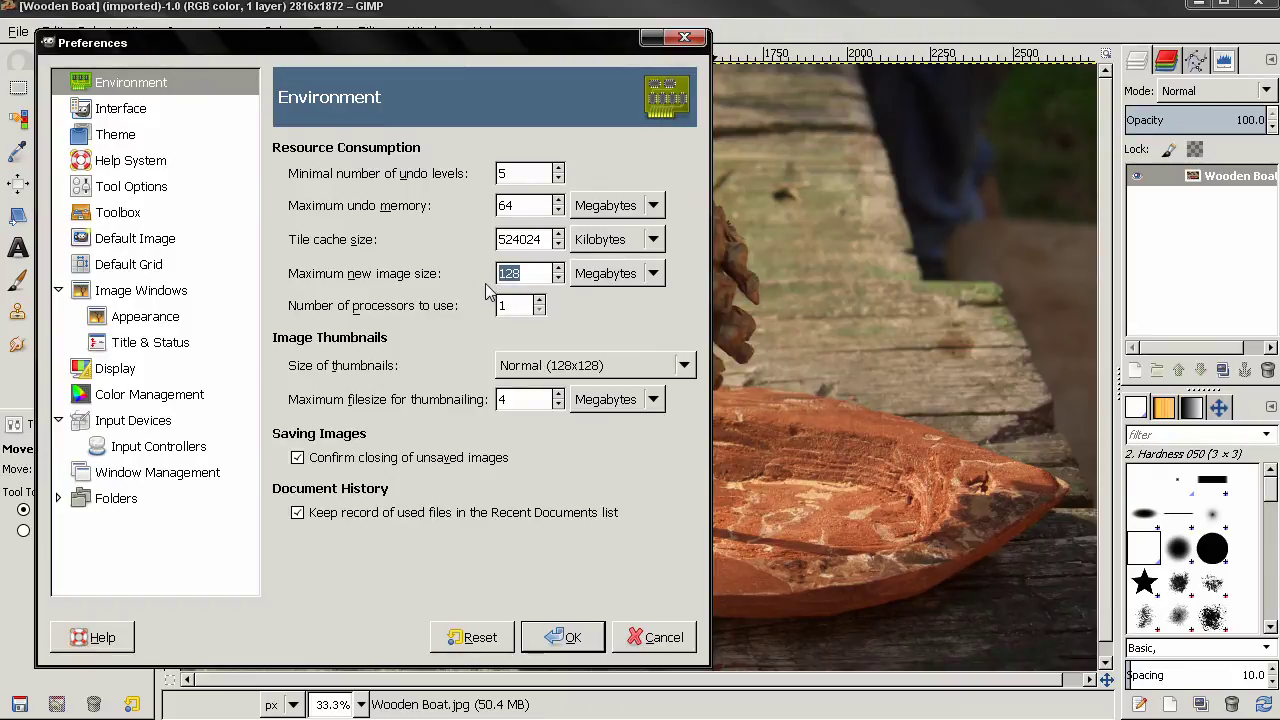
left_click(504, 305)
Try No thumbnails, leave thumbnail size at Normal (128x128), and move to the filesize field.
left_click(503, 368)
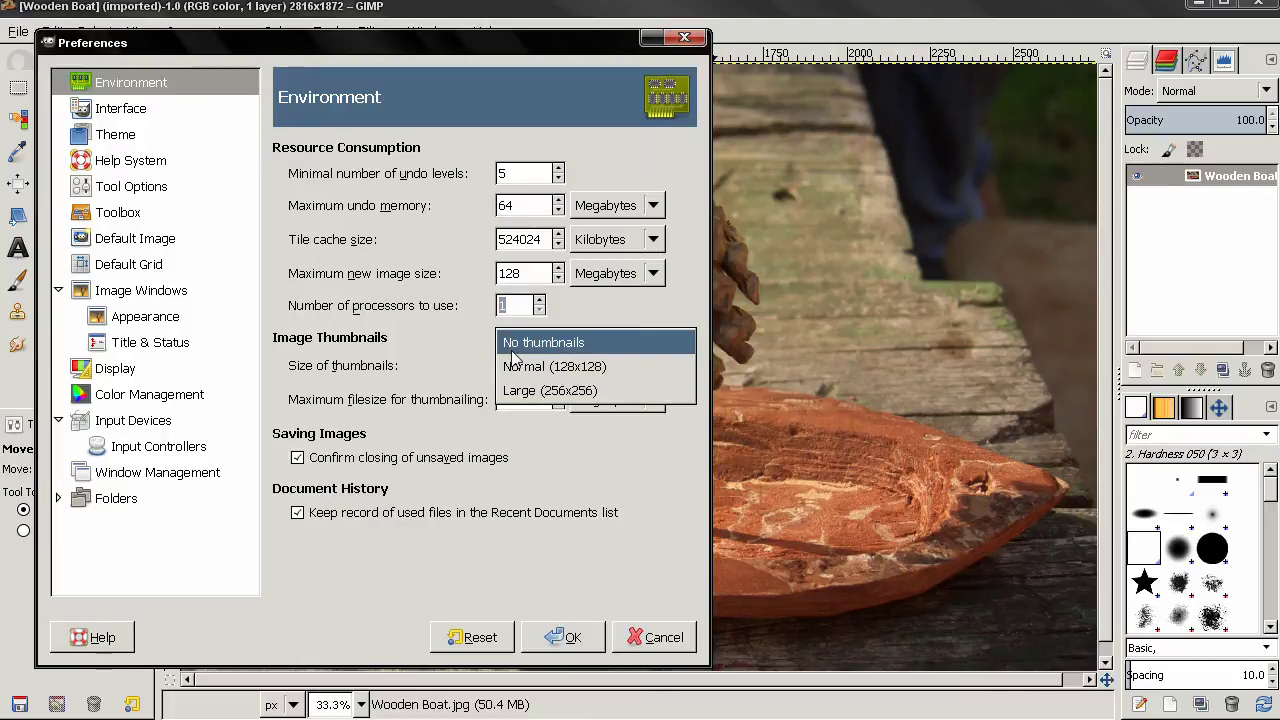
left_click(541, 345)
left_click(543, 366)
left_click(530, 390)
left_click(505, 367)
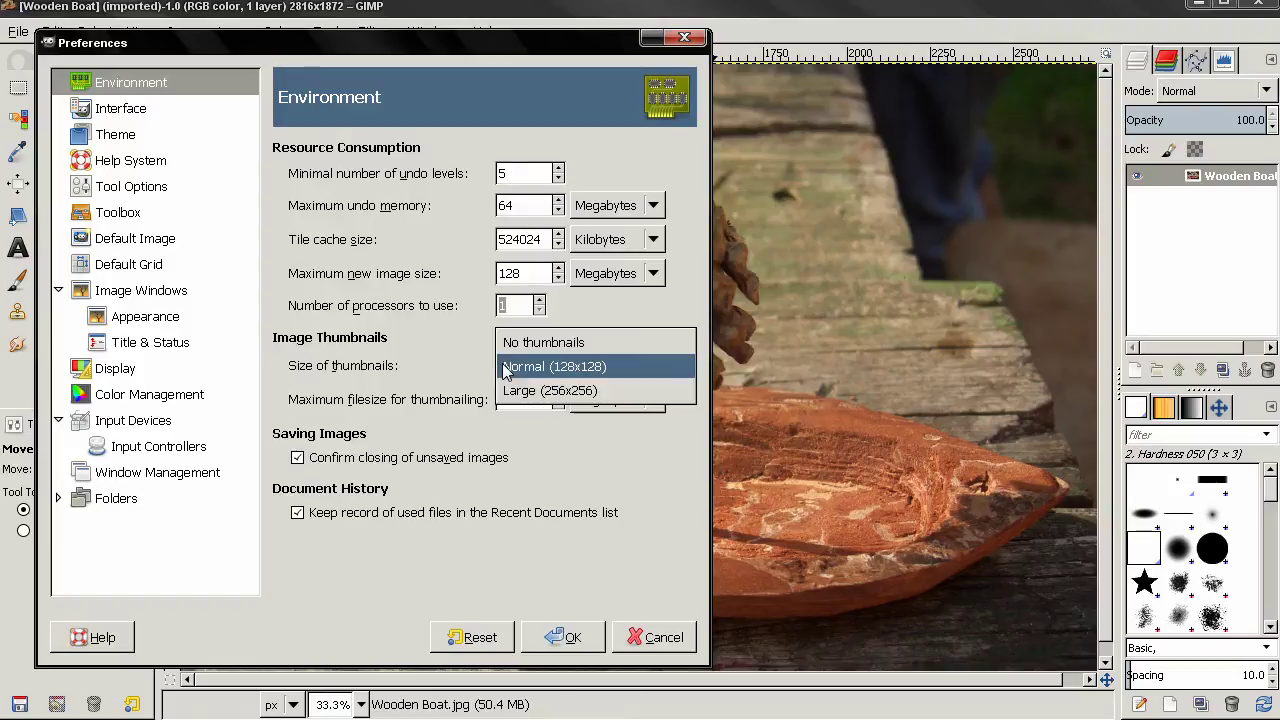
left_click(520, 343)
left_click(505, 367)
left_click(515, 388)
key("Tab")
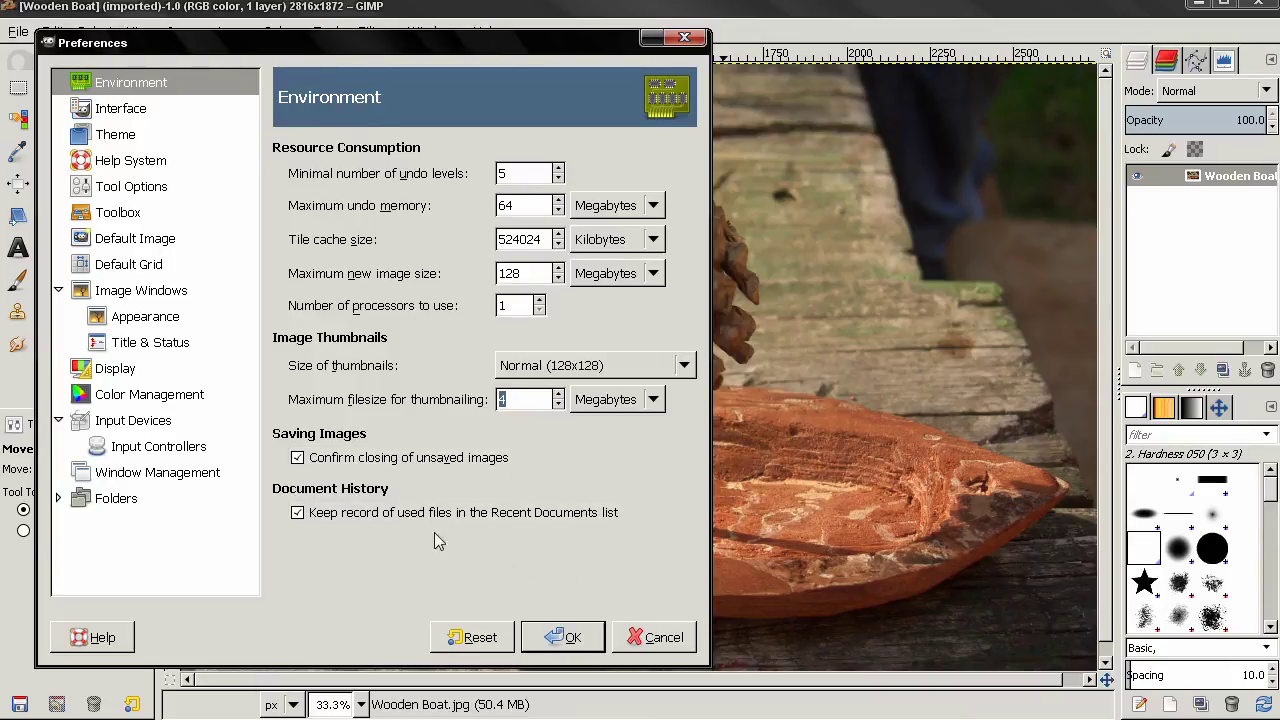
Cancel Preferences and open the Document History panel from File > Open Recent.
left_click(660, 637)
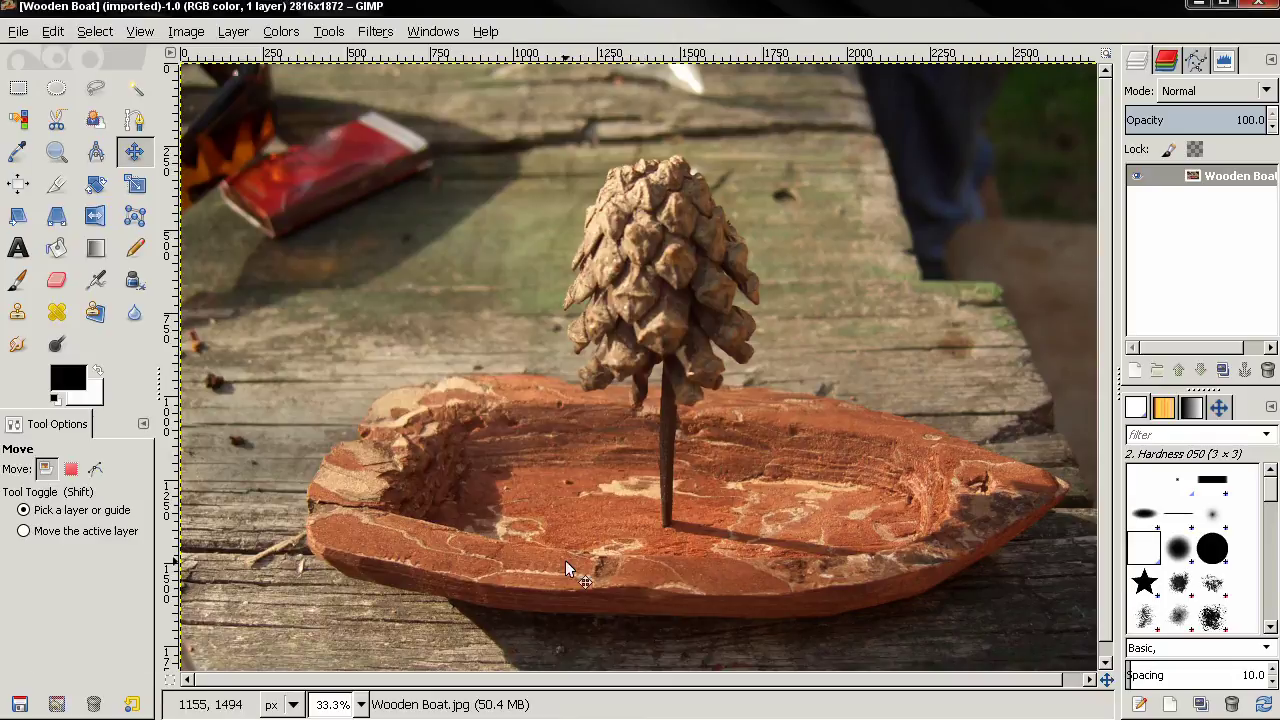
left_click(18, 31)
mouse_move(262, 163)
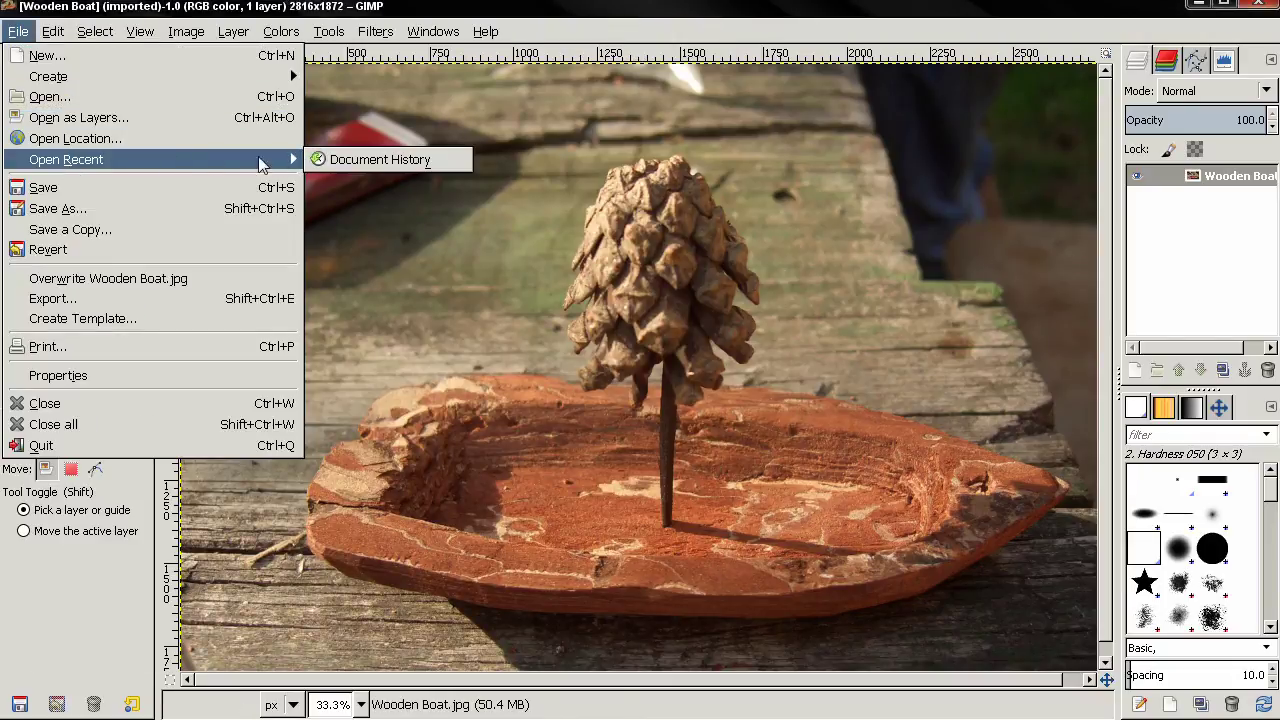
left_click(363, 160)
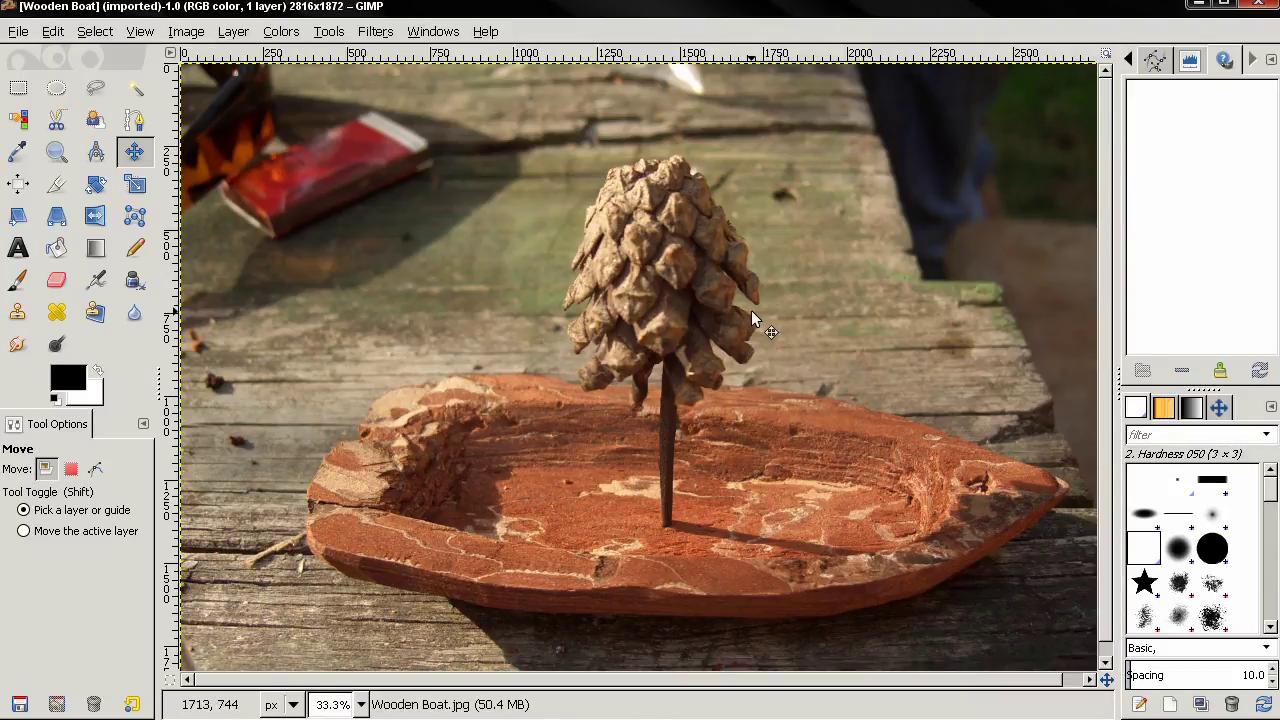
Reopen and cancel Preferences, then clear the Recent Documents history and confirm.
left_click(55, 33)
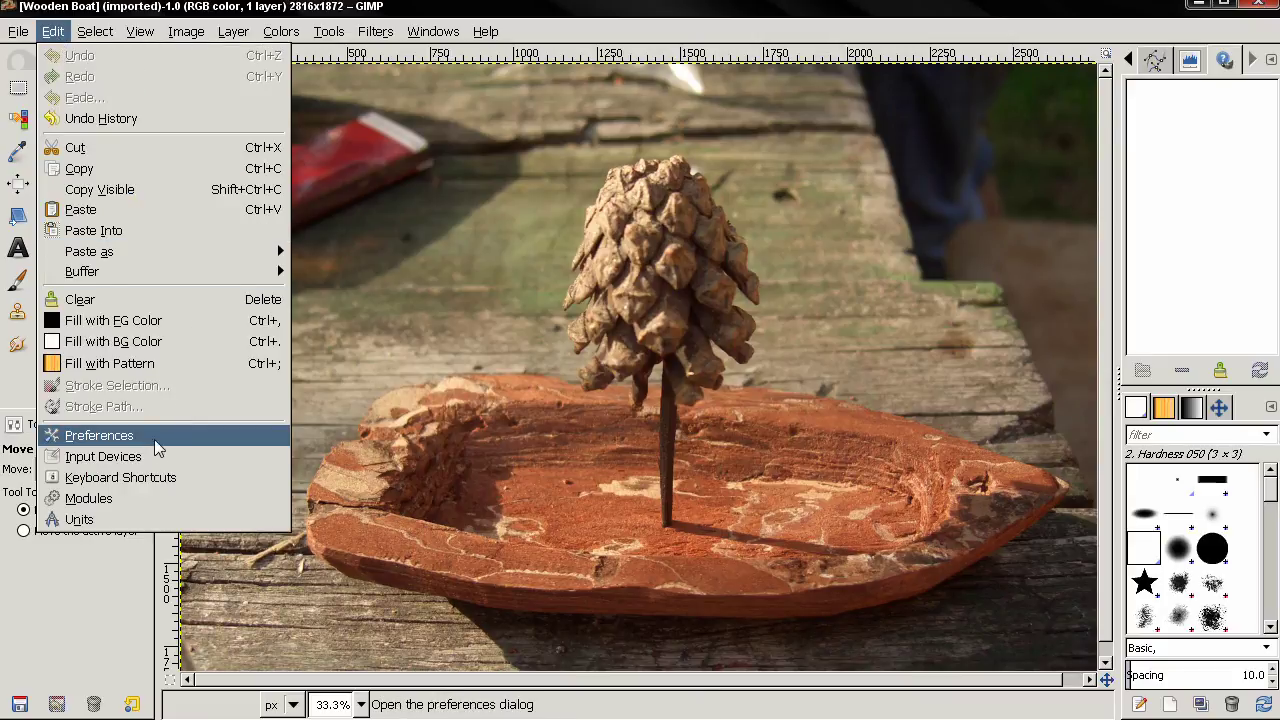
key("Return")
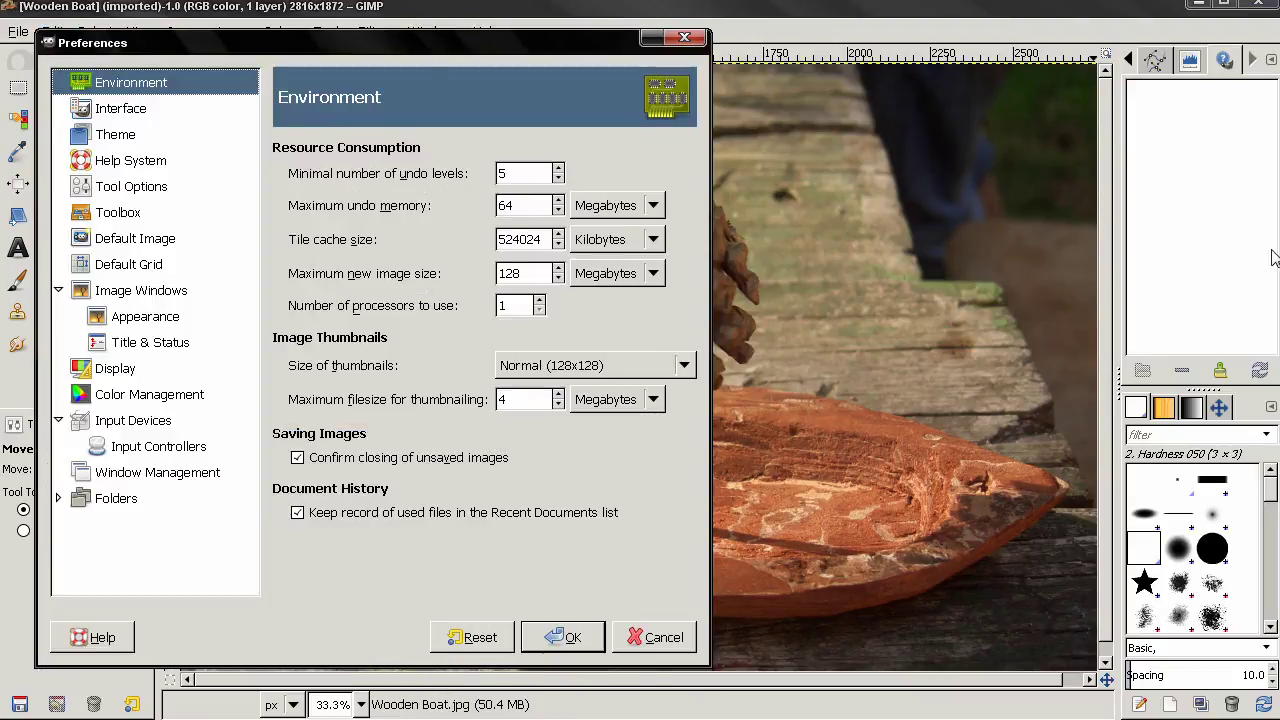
left_click(657, 637)
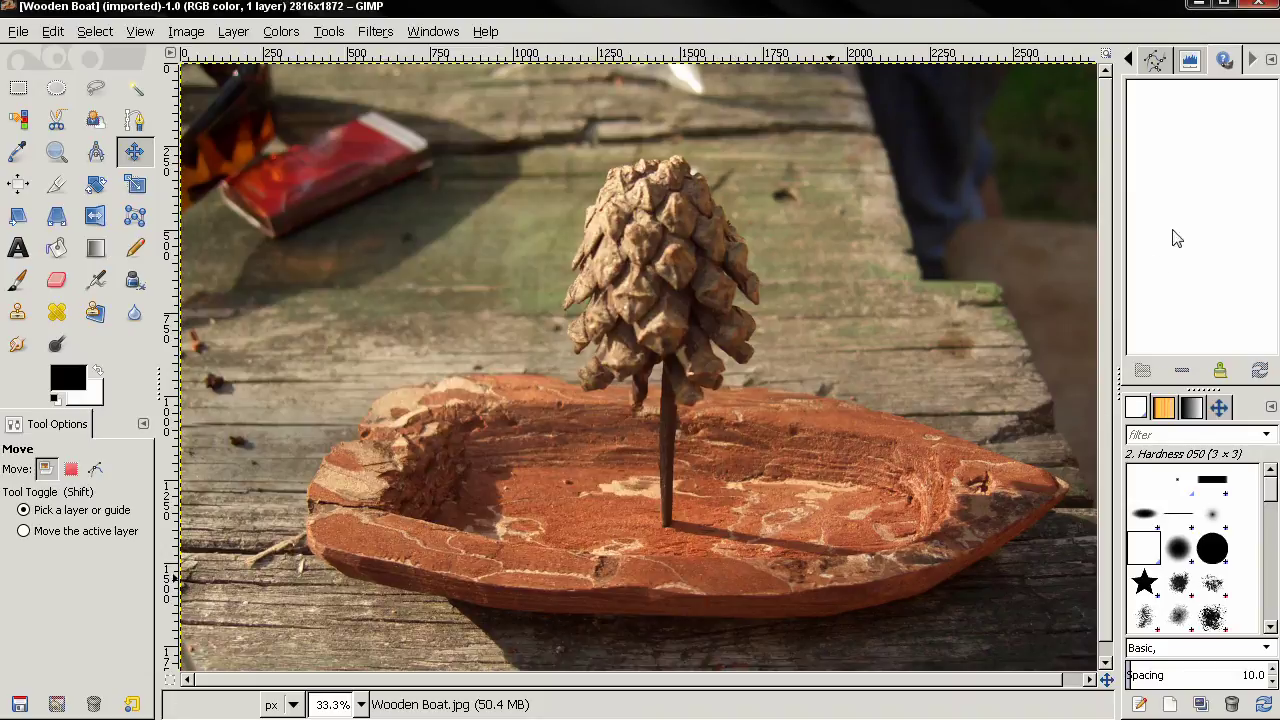
left_click(1219, 371)
left_click(700, 444)
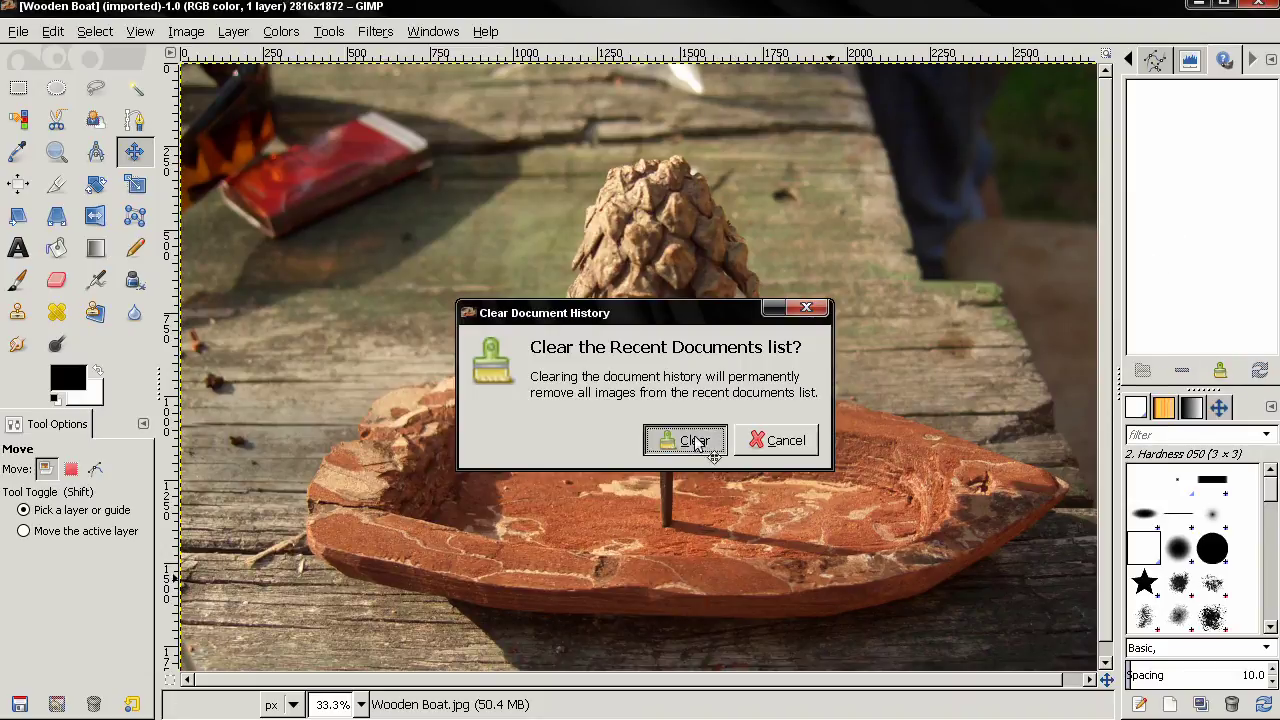